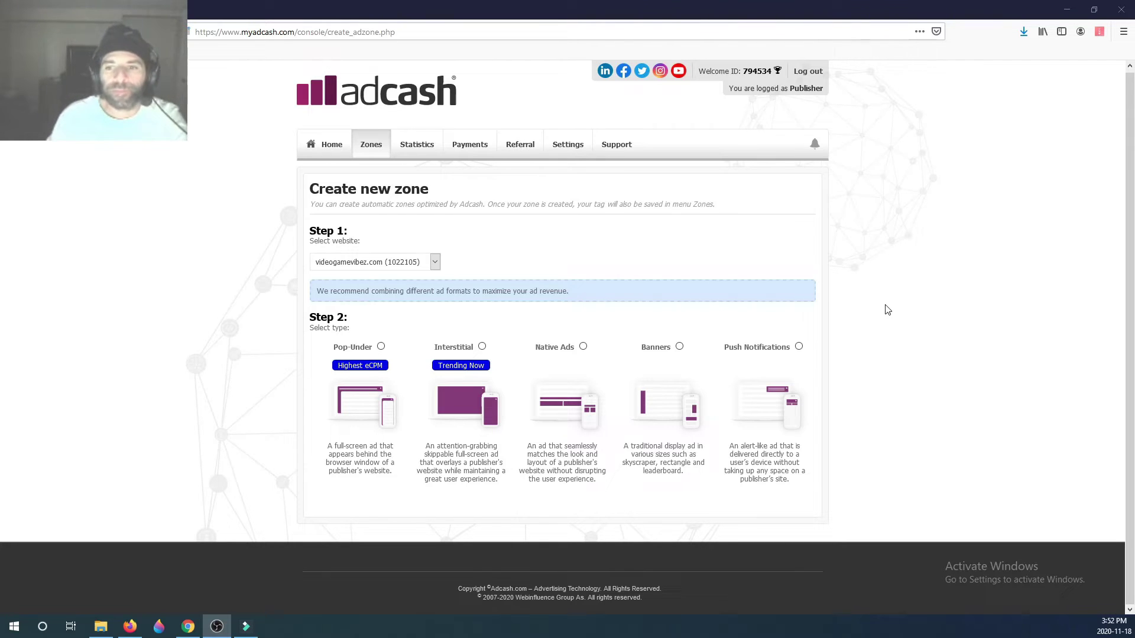
Step: From the Adcash home page, add a new Pop-Under zone using the Javascript Tag integration
{"action": "left_click", "coordinate": [887, 309]}
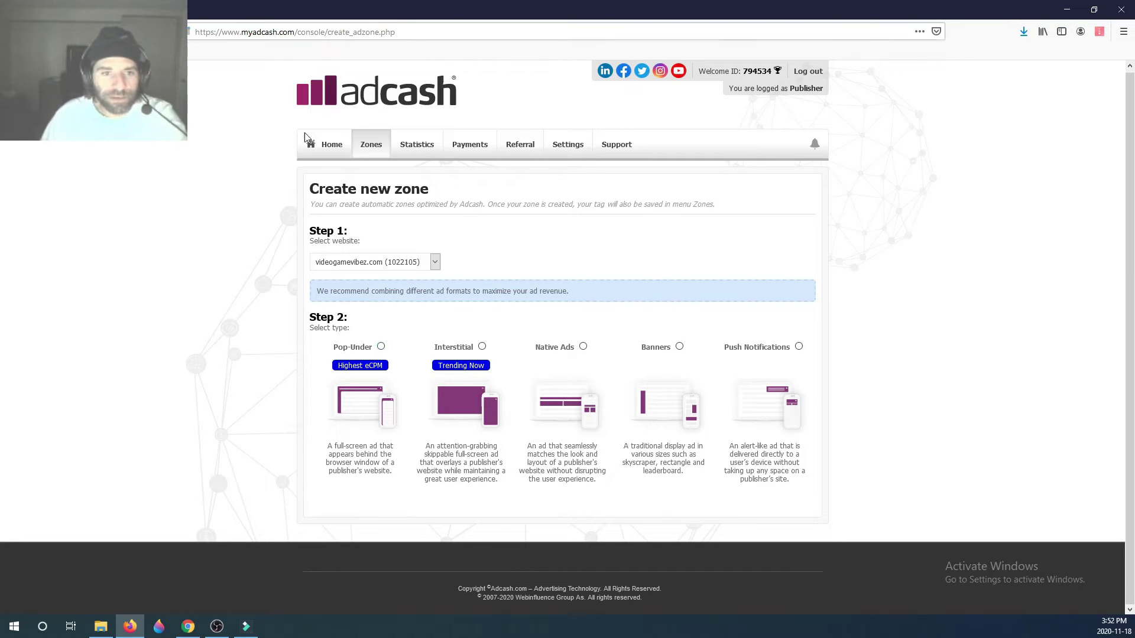
{"action": "left_click", "coordinate": [322, 145]}
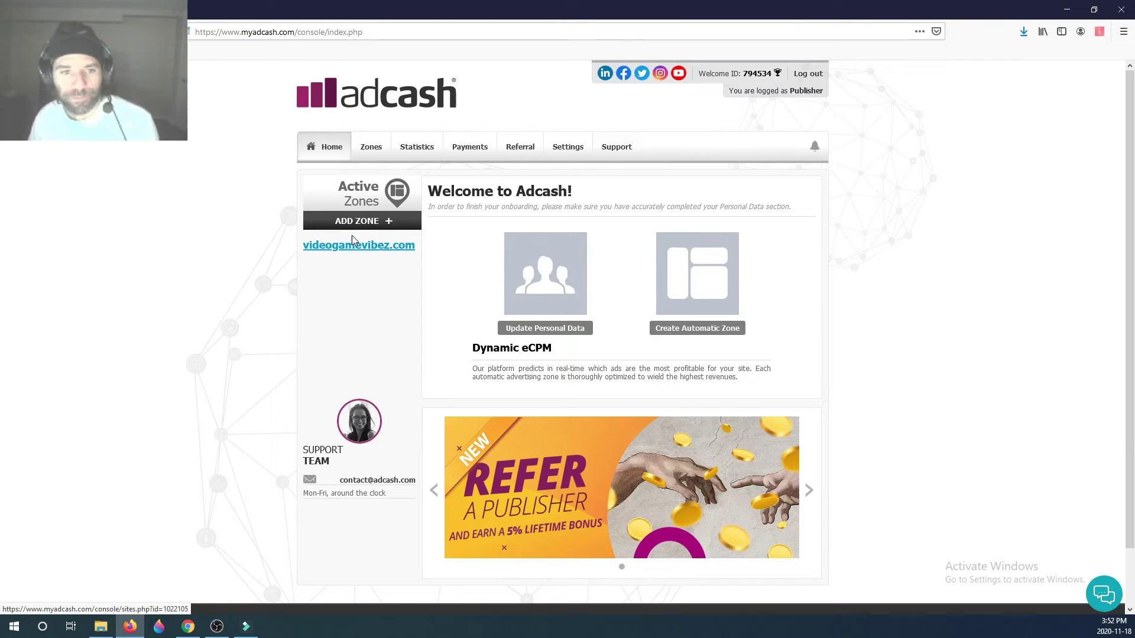
{"action": "left_click", "coordinate": [357, 224]}
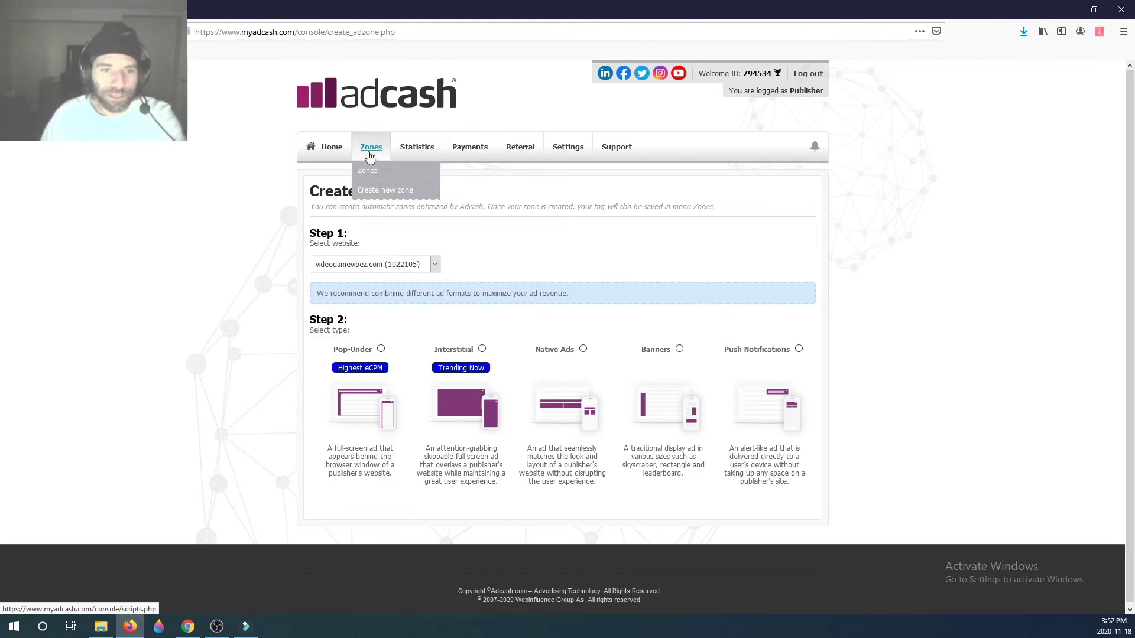
{"action": "left_click", "coordinate": [370, 350]}
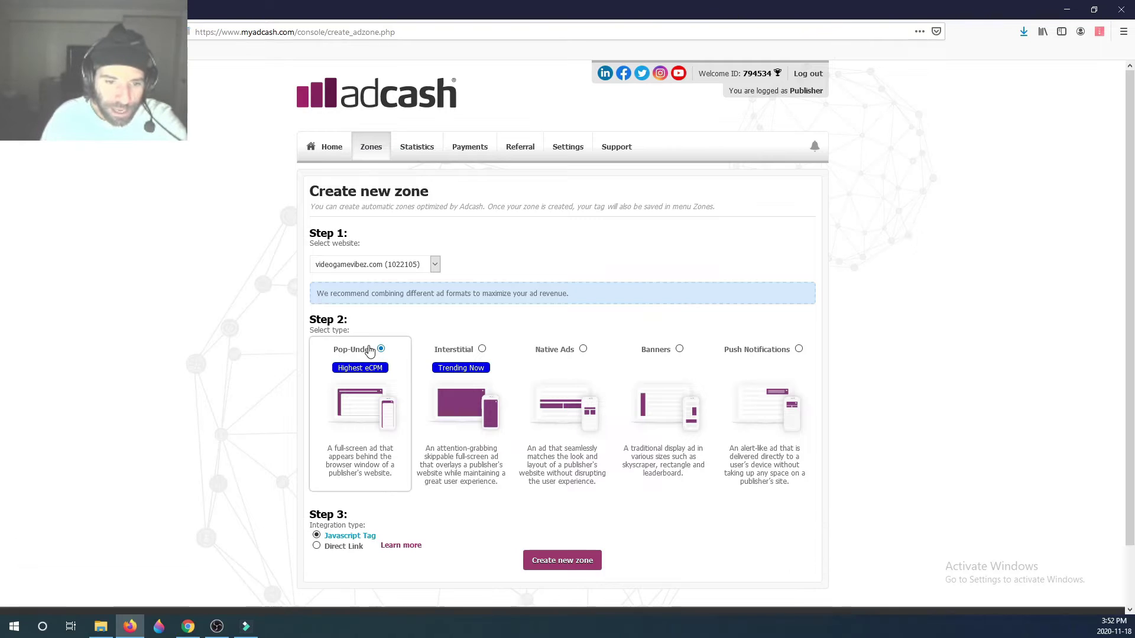
{"action": "scroll", "coordinate": [407, 437], "scroll_direction": "down", "scroll_amount": 2}
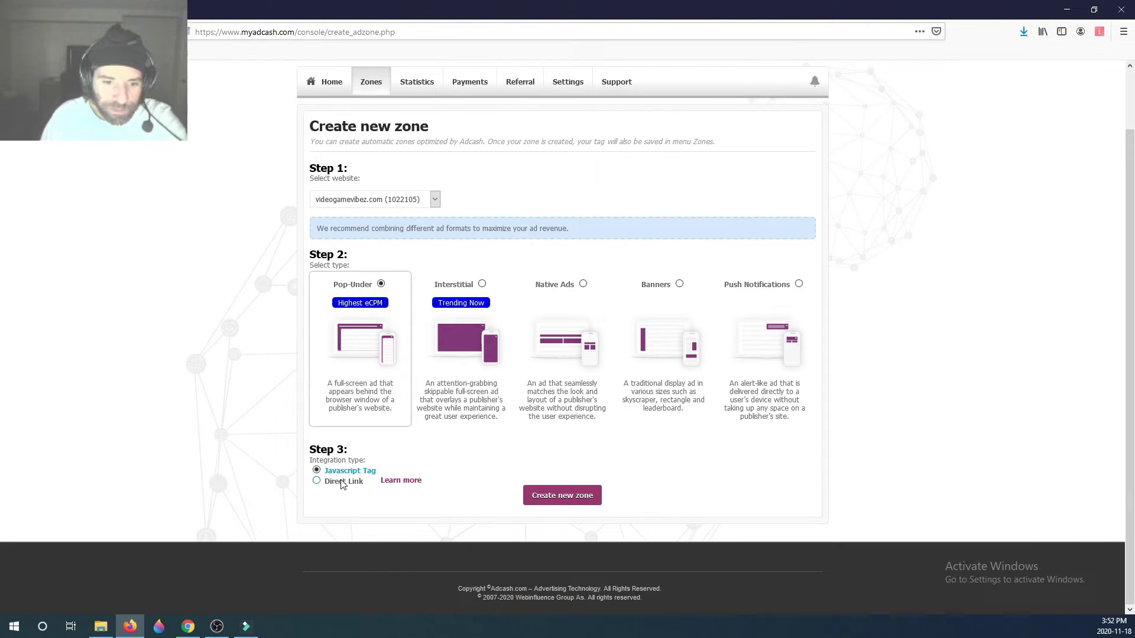
{"action": "left_click", "coordinate": [574, 499]}
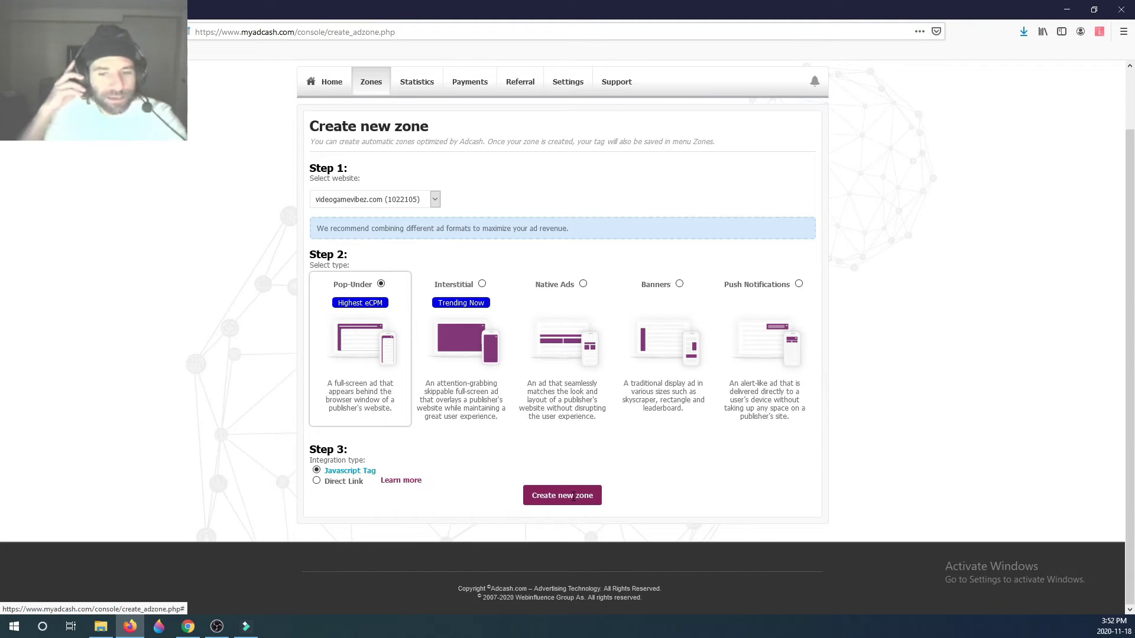
Step: Scroll through the new zone's JS tag code and Step 2 instructions, then return to the top
{"action": "scroll", "coordinate": [790, 457], "scroll_direction": "down", "scroll_amount": 6}
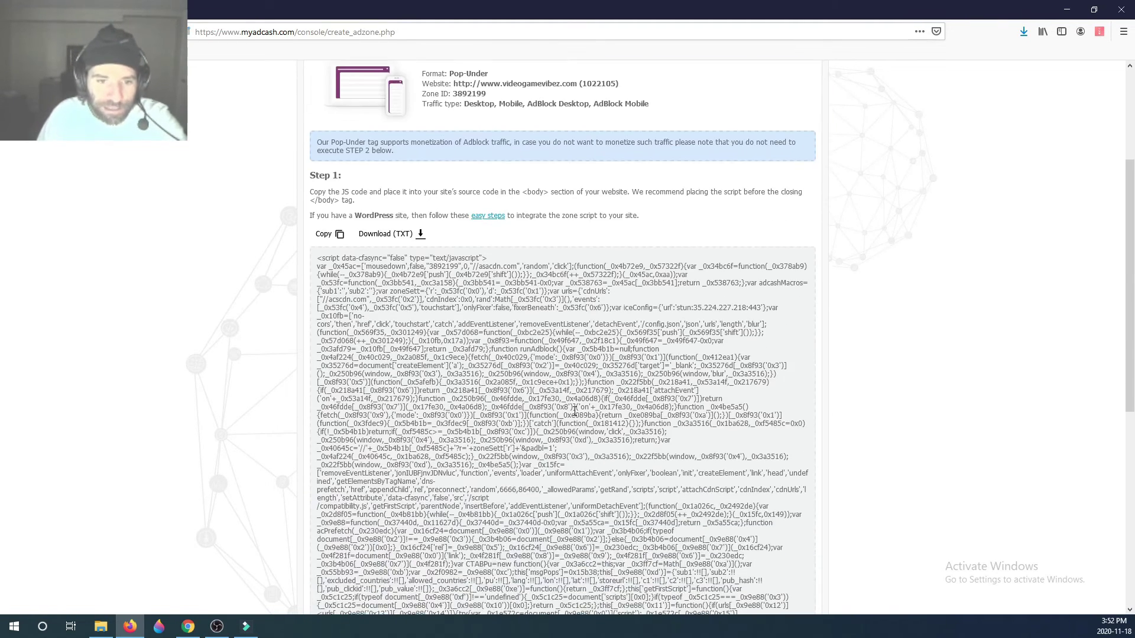
{"action": "scroll", "coordinate": [682, 496], "scroll_direction": "down", "scroll_amount": 2}
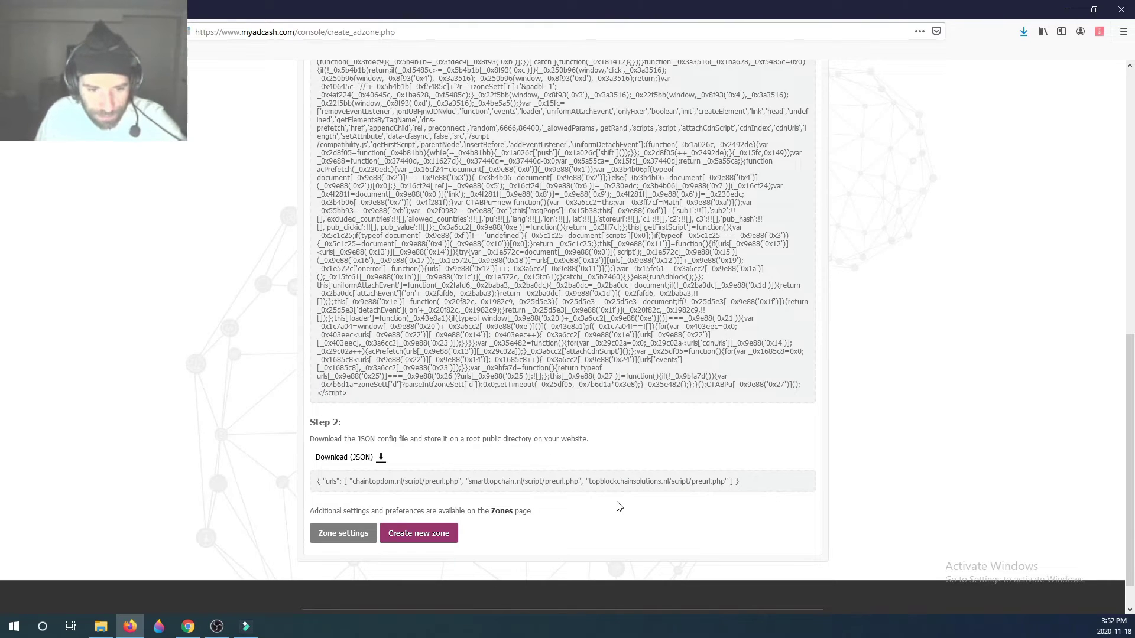
{"action": "scroll", "coordinate": [618, 506], "scroll_direction": "up", "scroll_amount": 8}
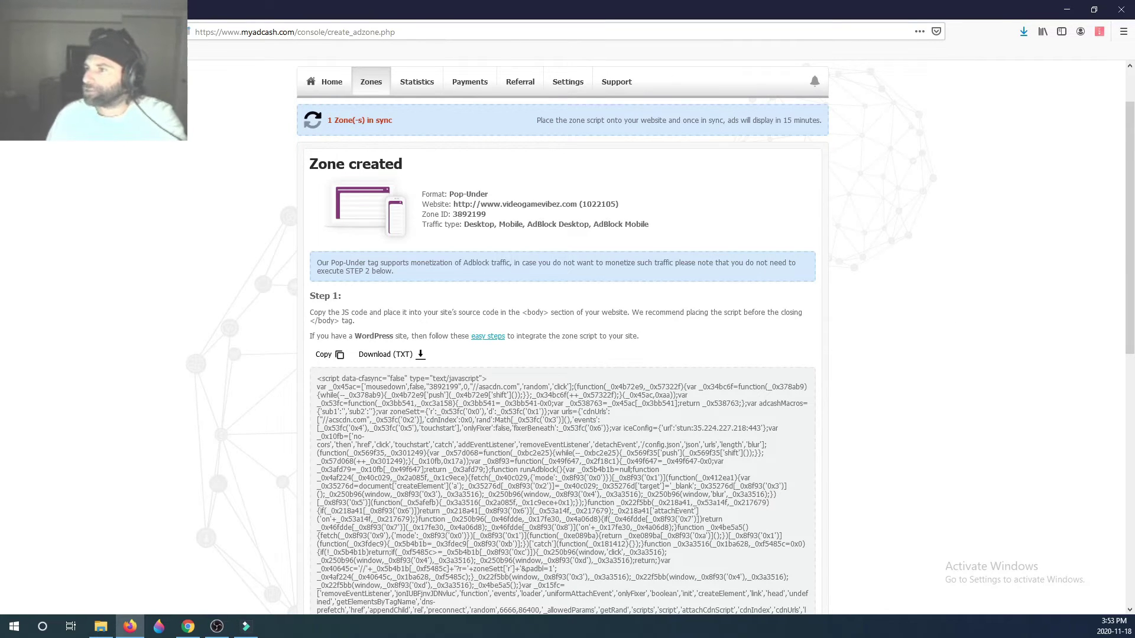
Step: Paste the Adcash pop-under script into the HTML widget's code box and update the page
{"action": "key", "text": "alt+Tab"}
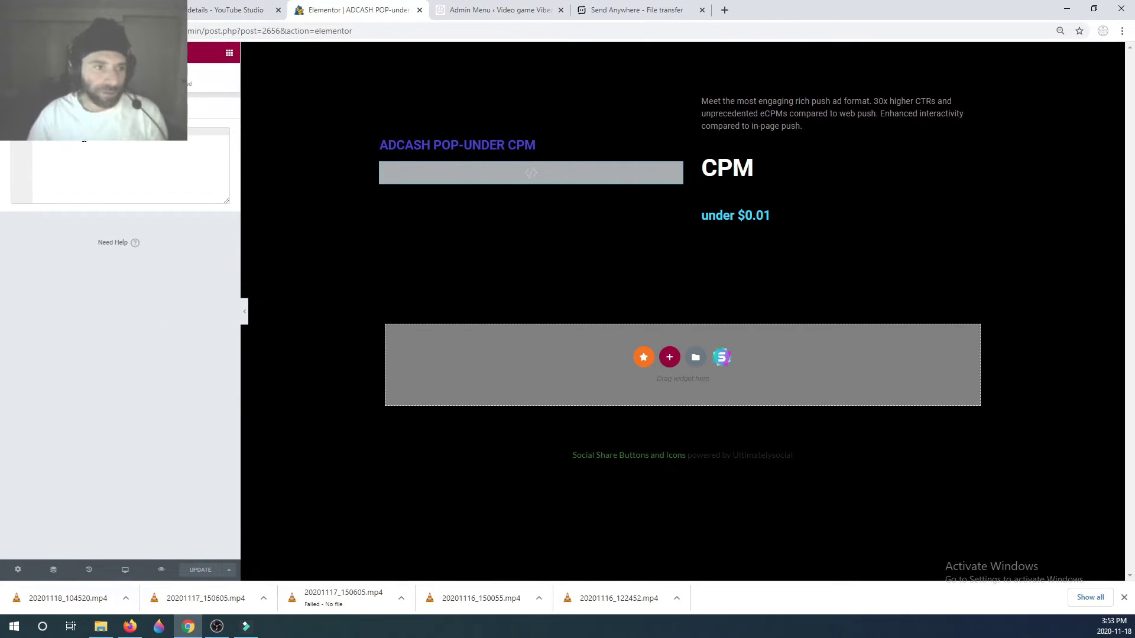
{"action": "left_click", "coordinate": [110, 181]}
{"action": "key", "text": "ctrl+v"}
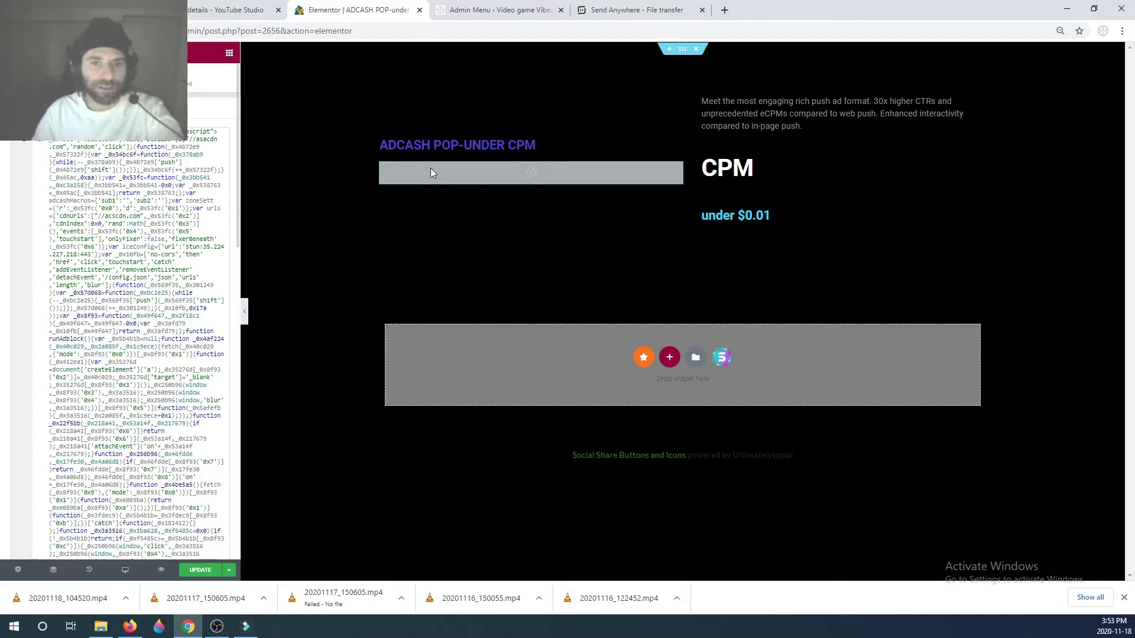
{"action": "scroll", "coordinate": [214, 554], "scroll_direction": "down", "scroll_amount": 10}
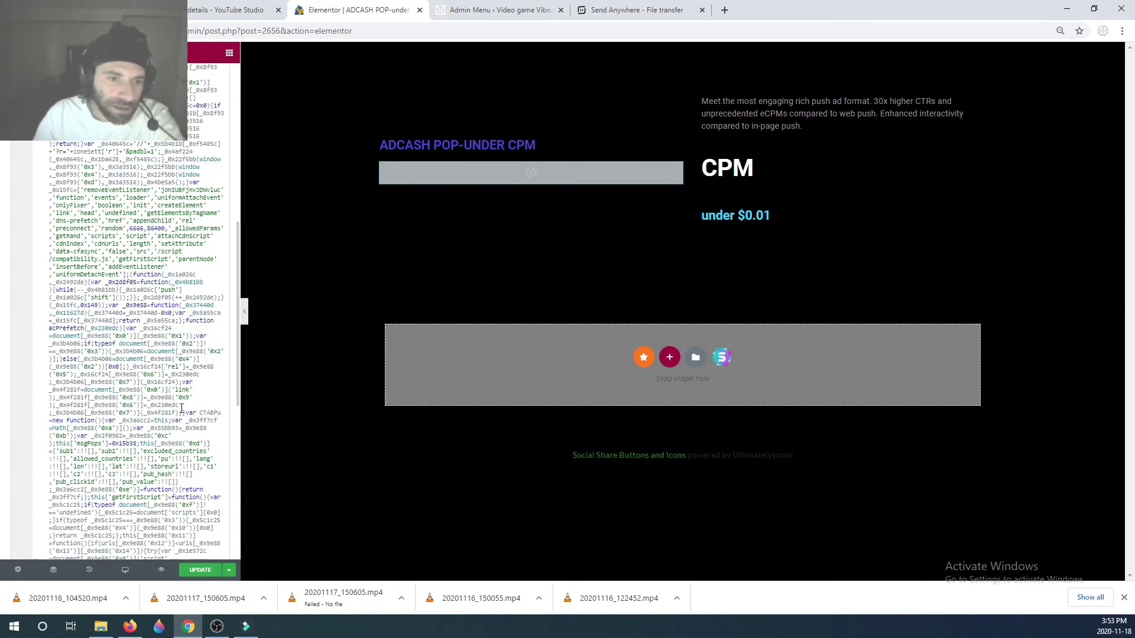
{"action": "left_click", "coordinate": [204, 570]}
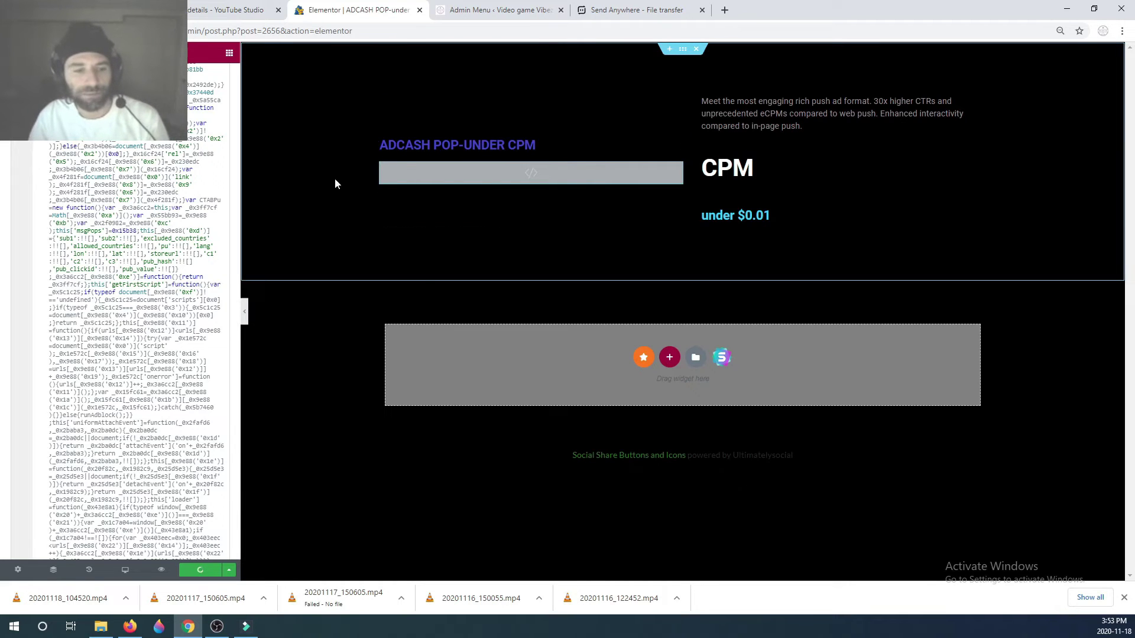
Step: Add an extra HTML widget, delete it again, and update the page once more
{"action": "left_click", "coordinate": [229, 55]}
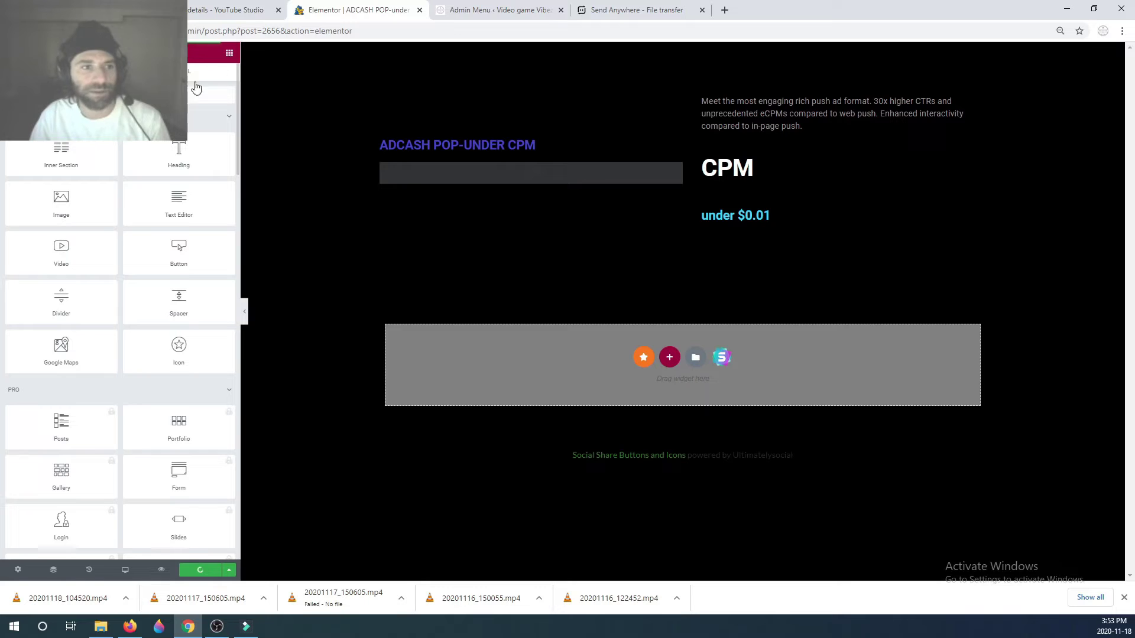
{"action": "type", "text": "html"}
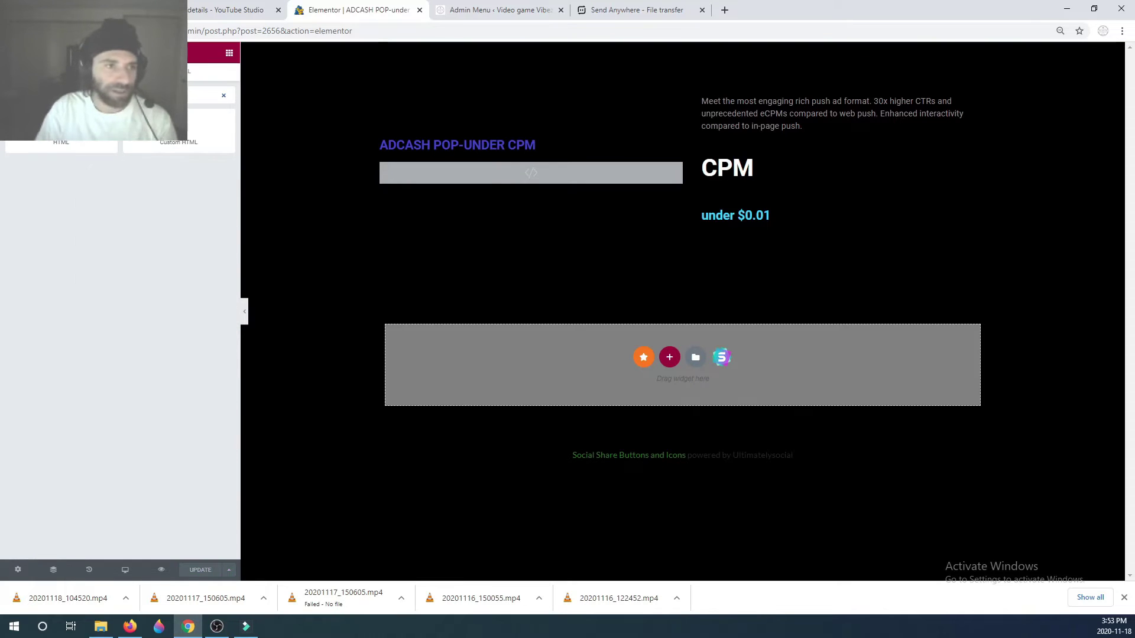
{"action": "left_click_drag", "start_coordinate": [61, 130], "coordinate": [525, 357]}
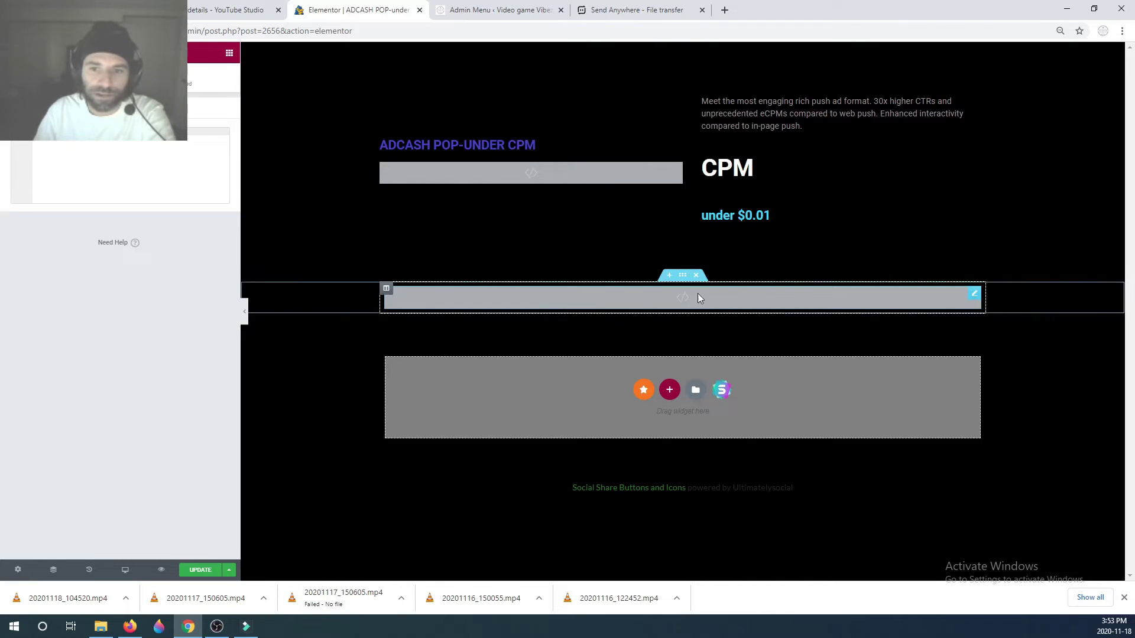
{"action": "left_click", "coordinate": [704, 272]}
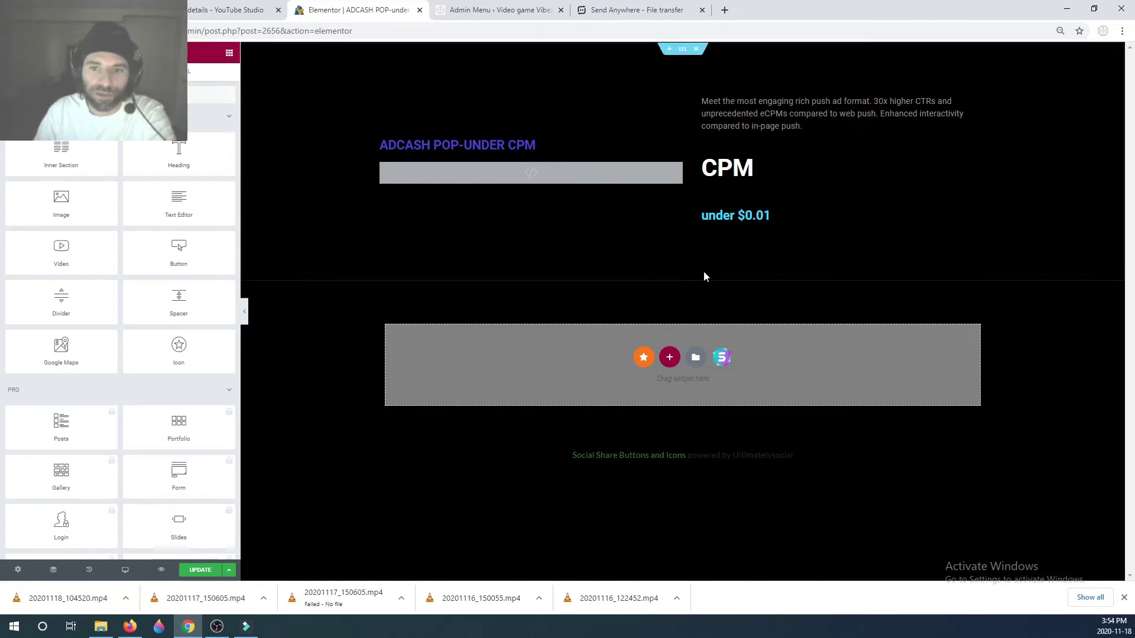
{"action": "left_click", "coordinate": [504, 175]}
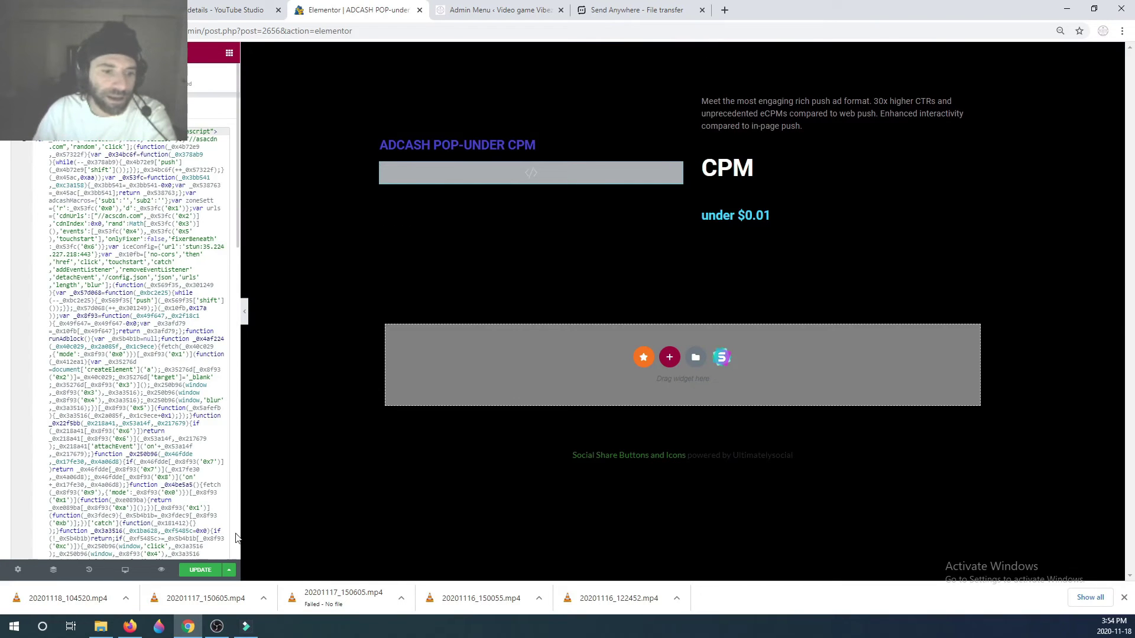
{"action": "left_click", "coordinate": [201, 569]}
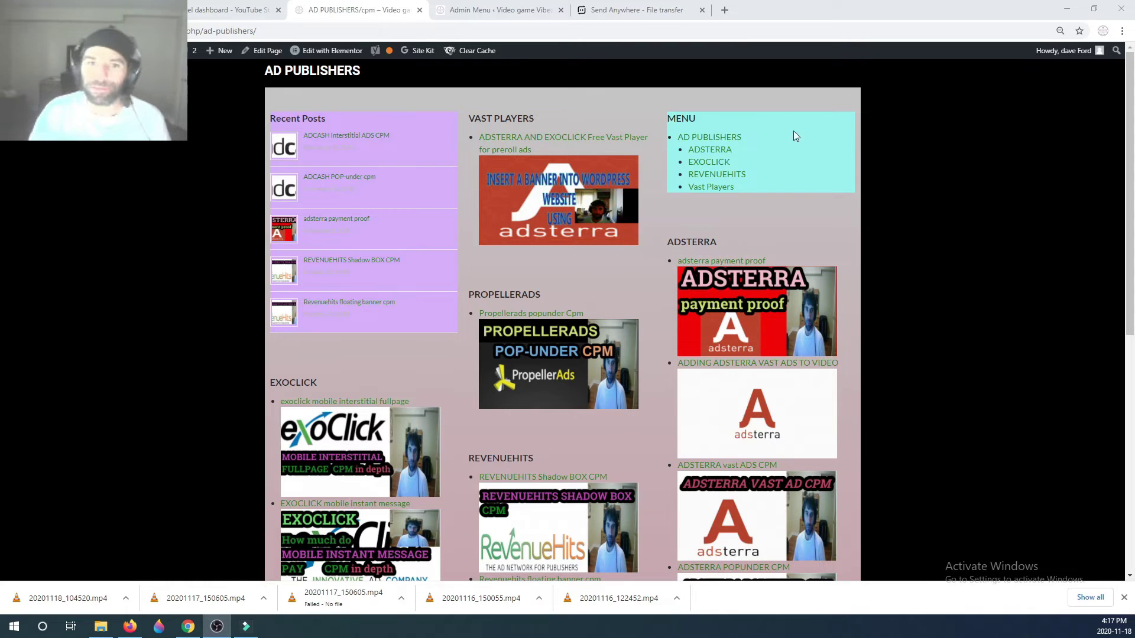
Step: Open the ADCASH POP-UNDER CPM post, fire the pop-under via 'Click here', and close the ad
{"action": "left_click", "coordinate": [348, 182]}
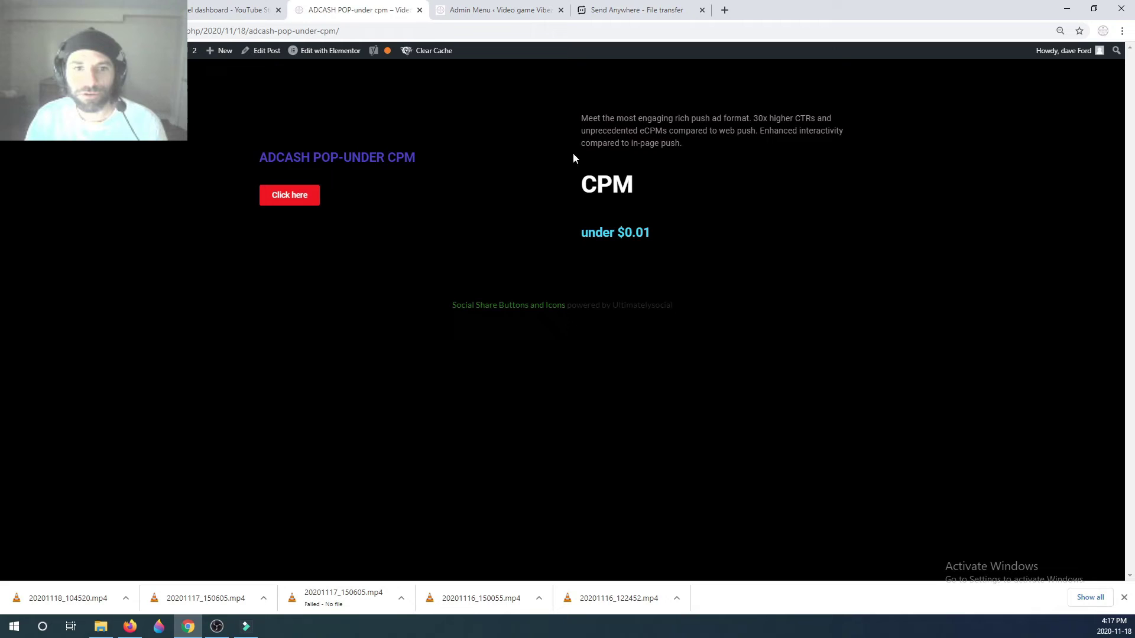
{"action": "left_click", "coordinate": [347, 280]}
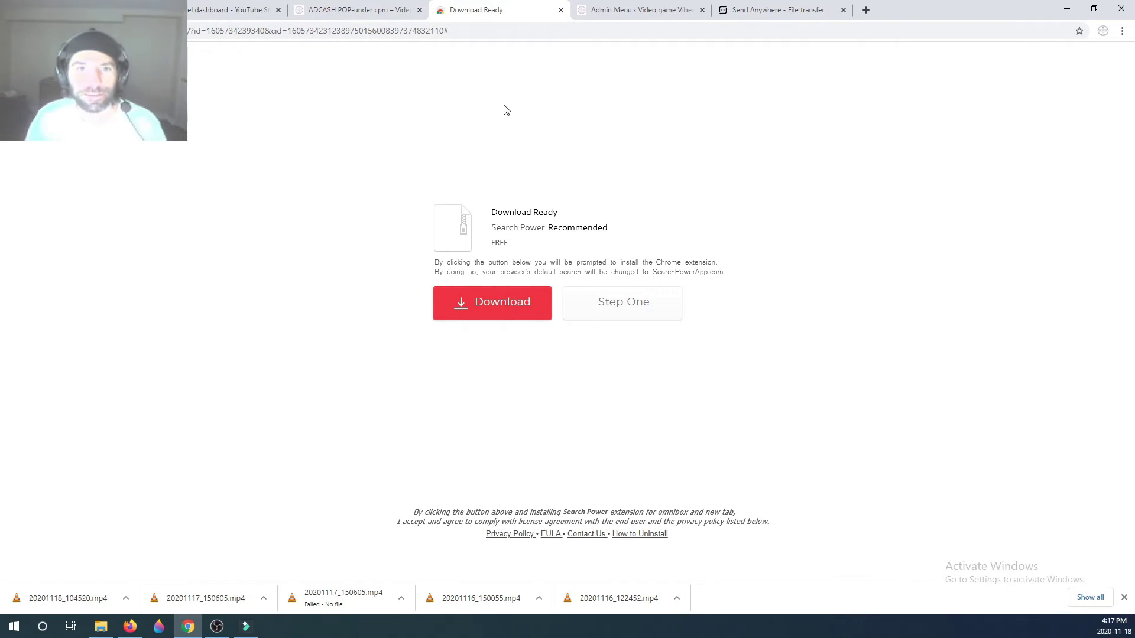
{"action": "left_click", "coordinate": [561, 10]}
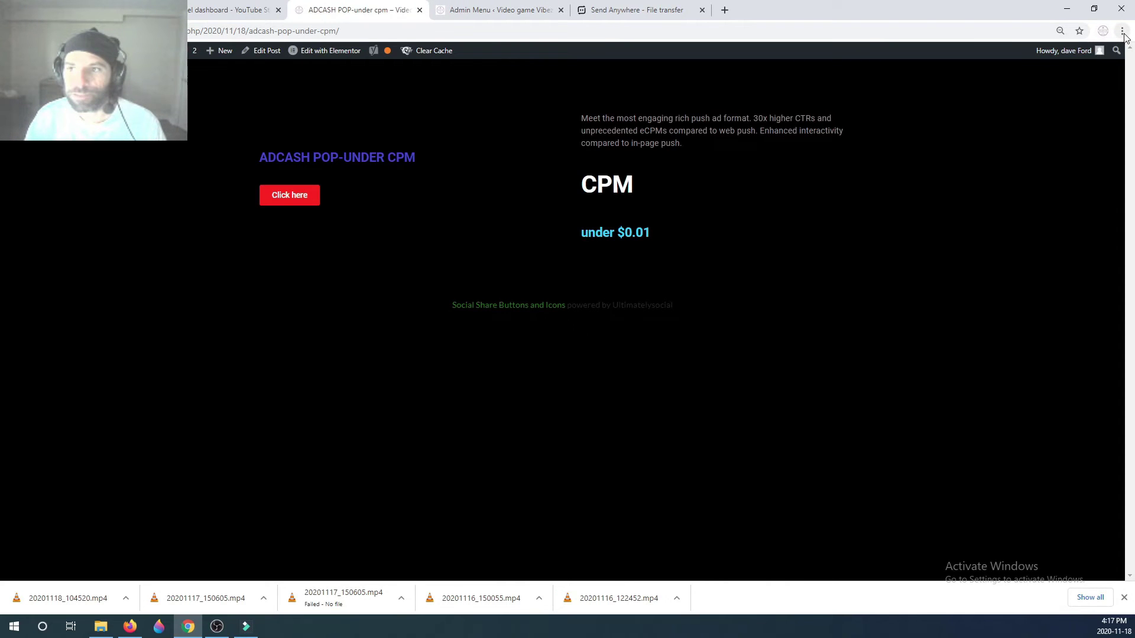
Step: Load the post in an incognito window, trigger the pop-under again, then close the ad and window
{"action": "left_click", "coordinate": [401, 26]}
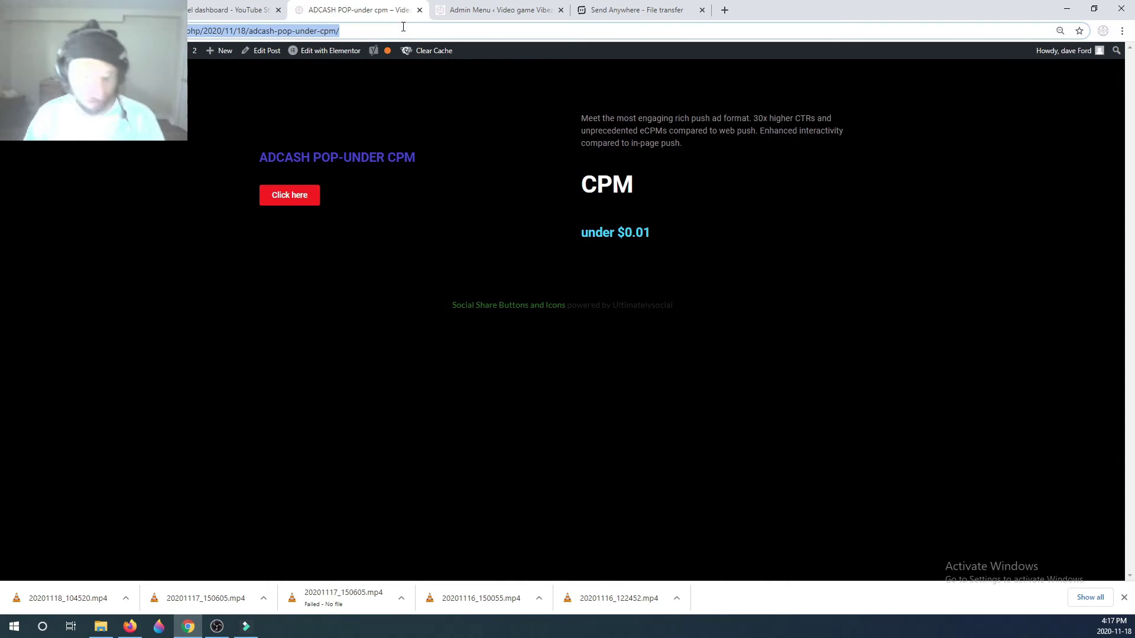
{"action": "left_click", "coordinate": [1122, 31]}
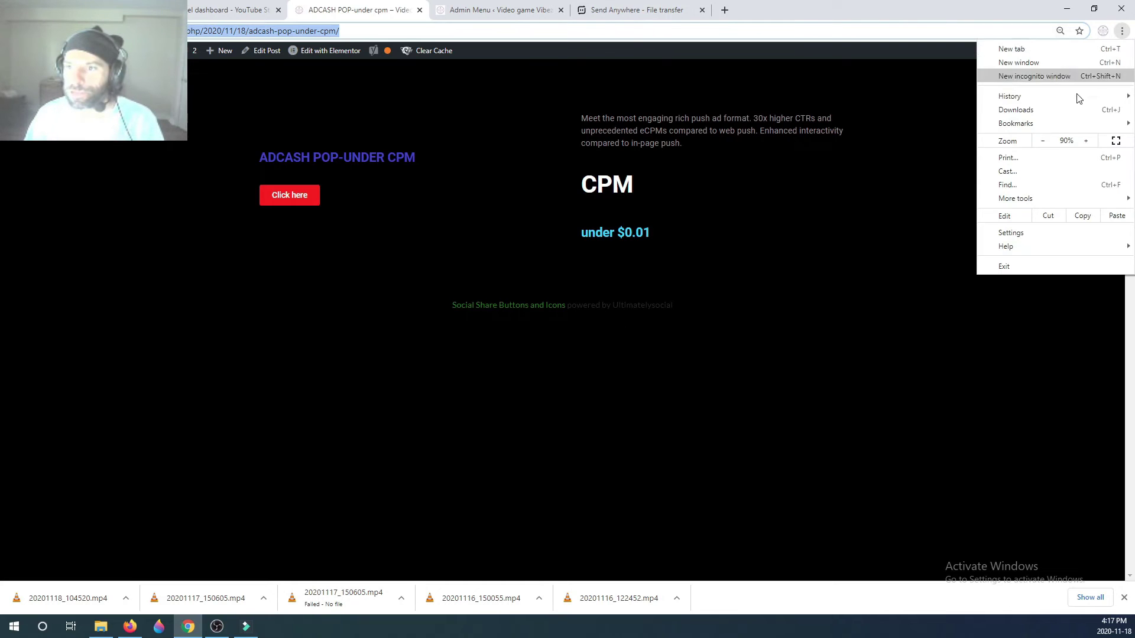
{"action": "left_click", "coordinate": [1047, 78]}
{"action": "type", "text": "https://videogamevibez.com/index.php/2020/11/18/adcash-pop-under-cpm/"}
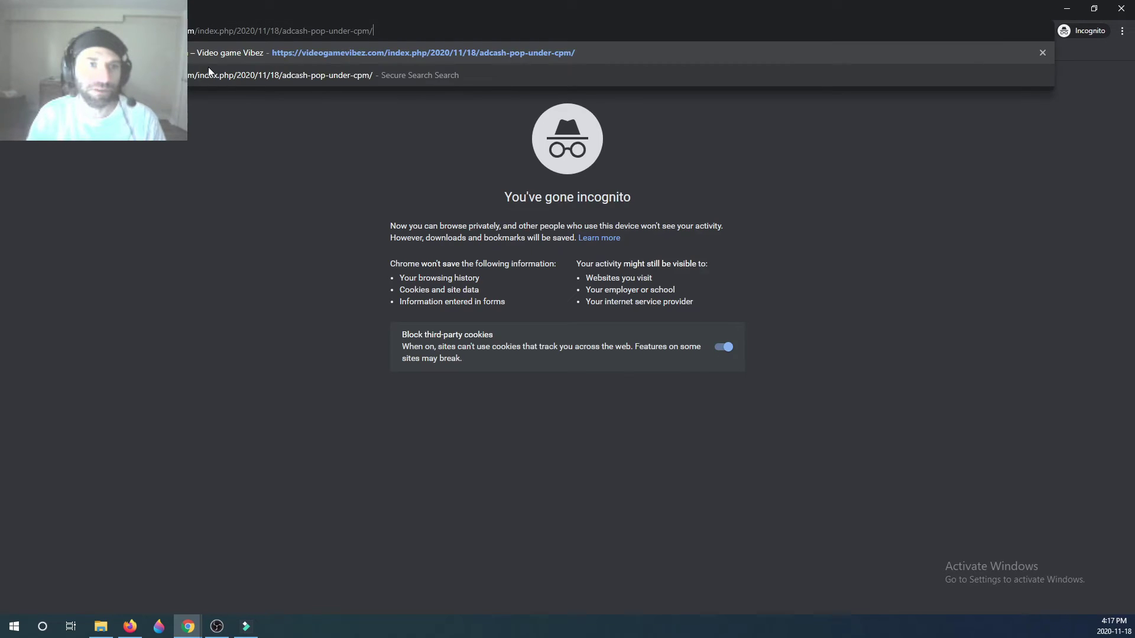
{"action": "key", "text": "Return"}
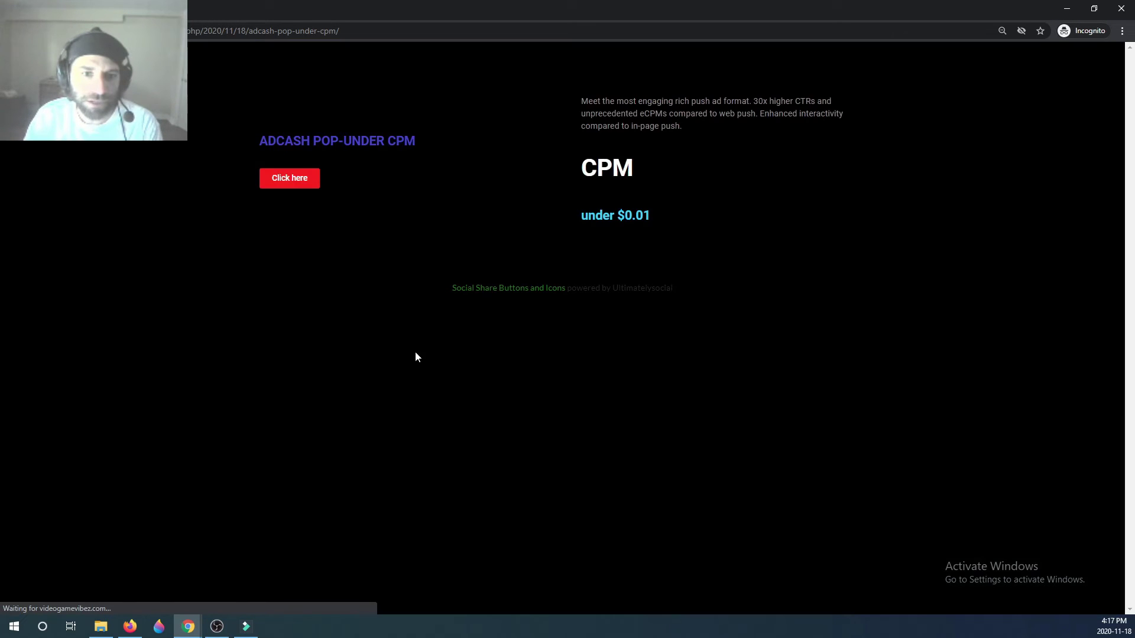
{"action": "left_click", "coordinate": [276, 180]}
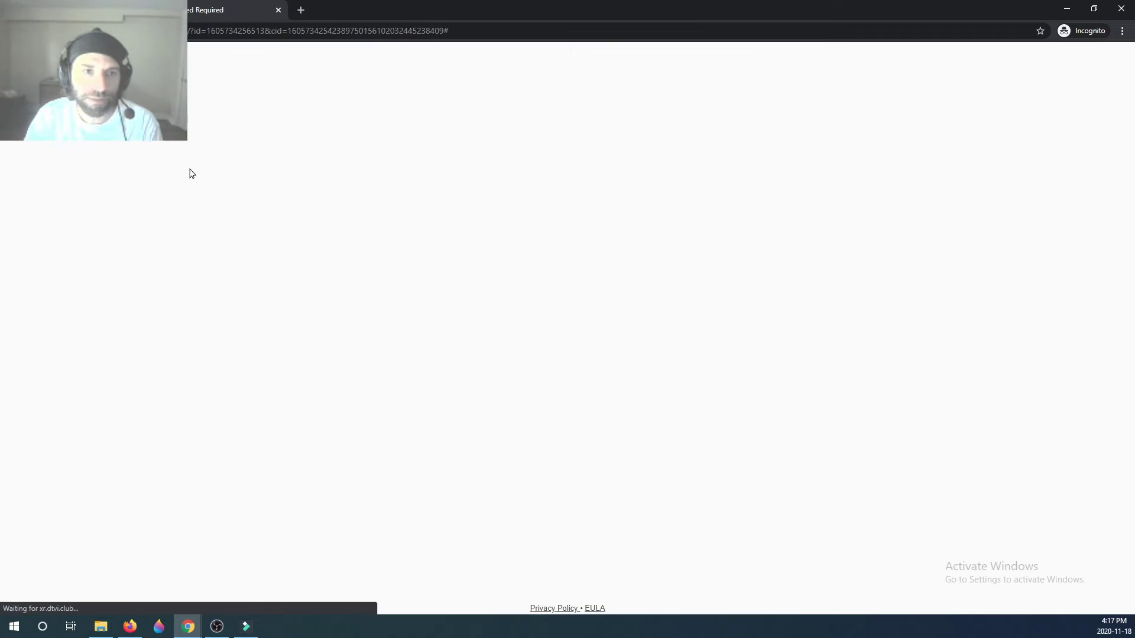
{"action": "left_click", "coordinate": [277, 10]}
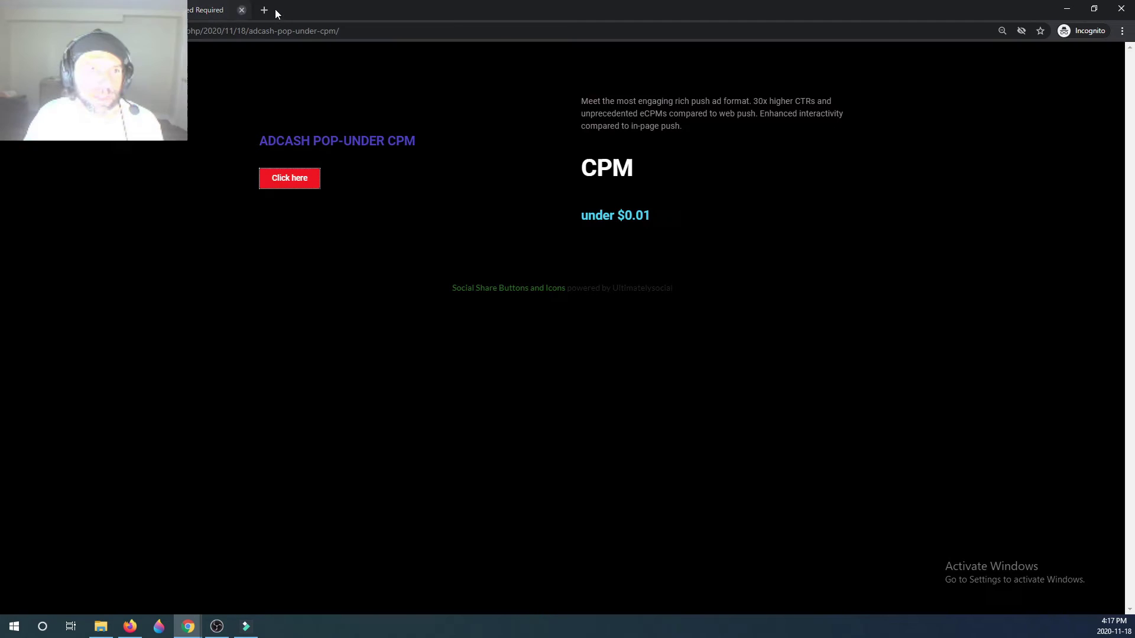
{"action": "left_click", "coordinate": [1122, 10]}
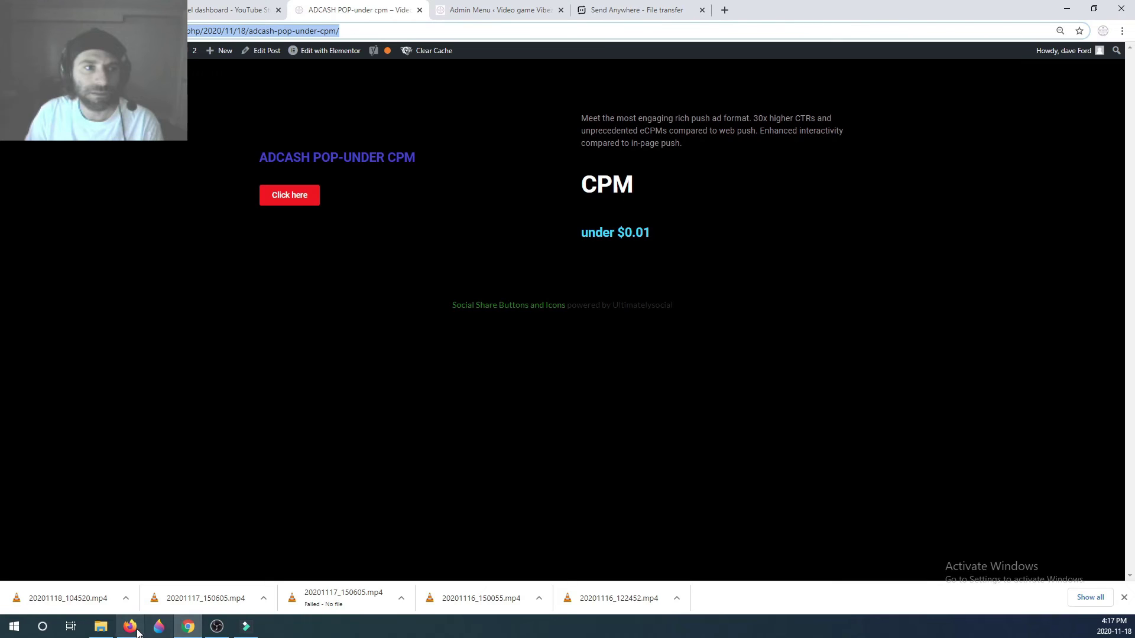
Step: Review today's Pop-Under zone stats in Firefox: 1 visit, 0.01 USD earned, 11.56 USD eCPM
{"action": "left_click", "coordinate": [131, 627]}
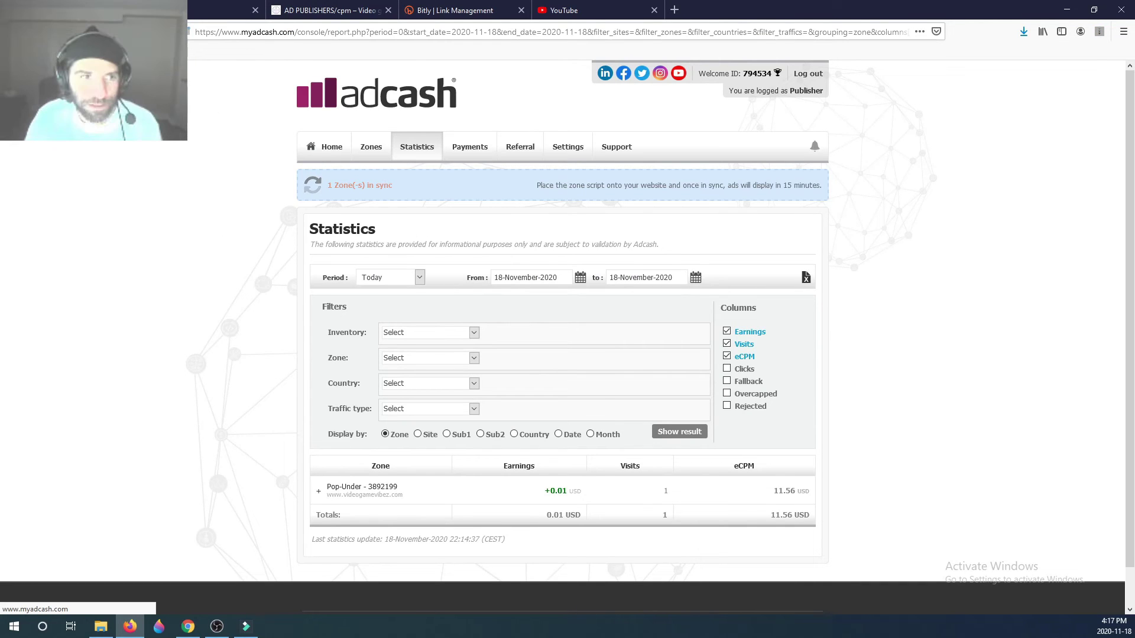
{"action": "scroll", "coordinate": [225, 405], "scroll_direction": "down", "scroll_amount": 1}
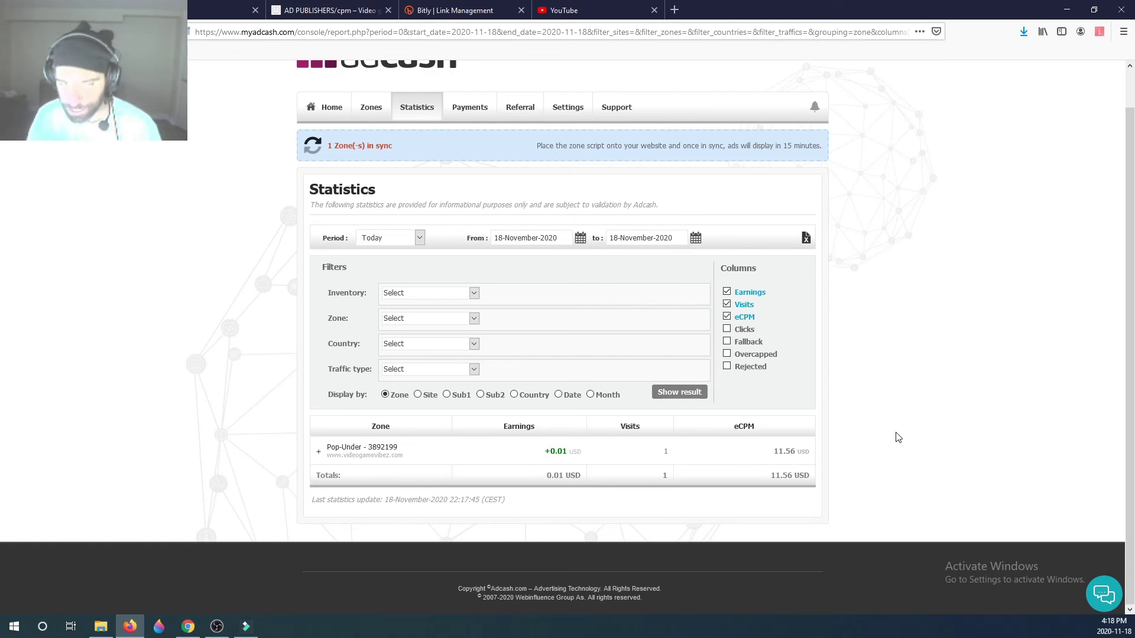
{"action": "scroll", "coordinate": [896, 437], "scroll_direction": "up", "scroll_amount": 1}
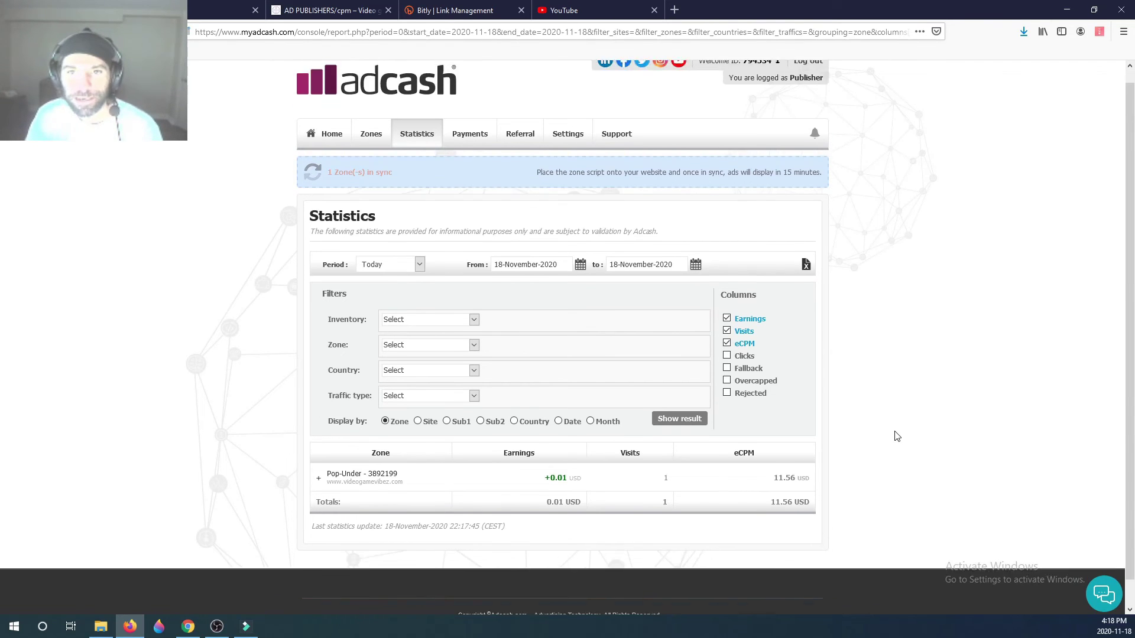
{"action": "scroll", "coordinate": [896, 437], "scroll_direction": "down", "scroll_amount": 1}
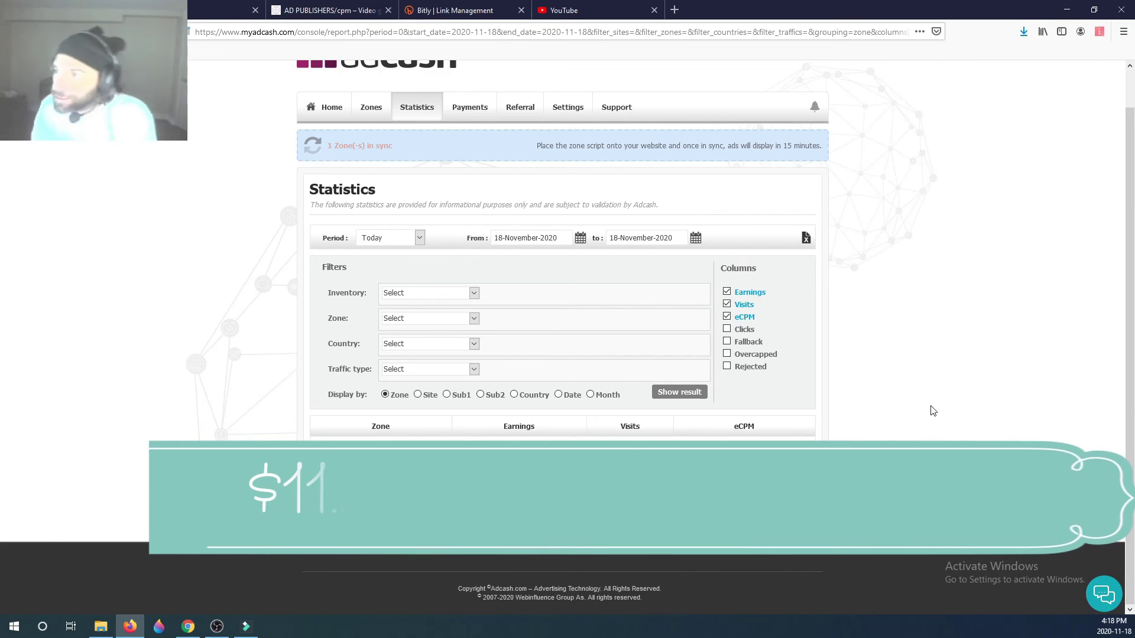
{"action": "scroll", "coordinate": [936, 412], "scroll_direction": "up", "scroll_amount": 1}
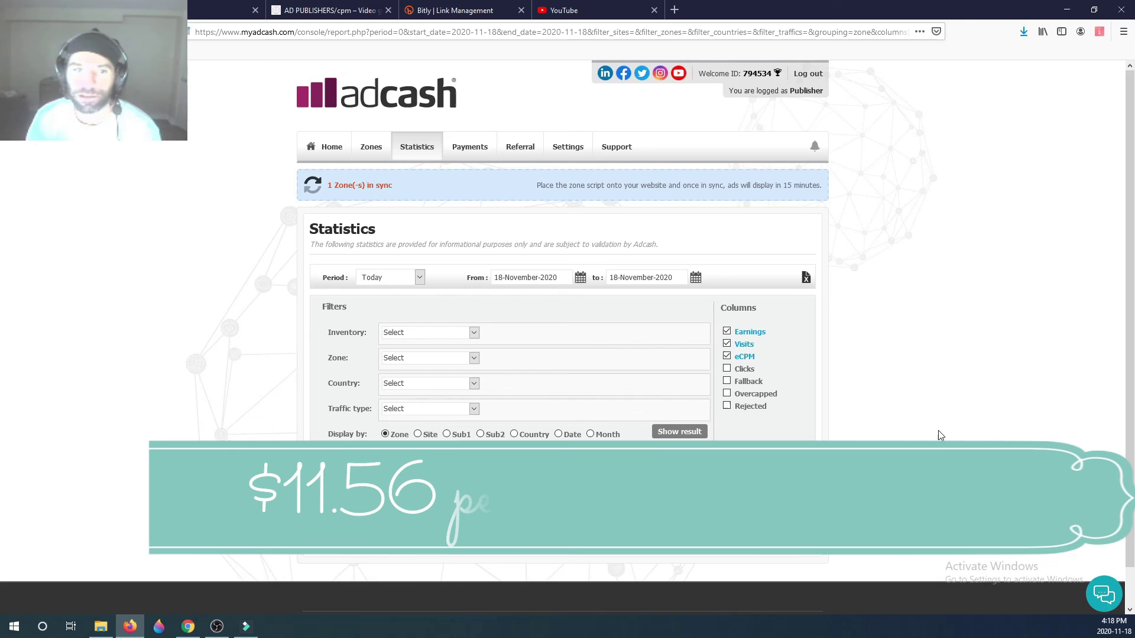
{"action": "scroll", "coordinate": [938, 430], "scroll_direction": "down", "scroll_amount": 1}
{"action": "scroll", "coordinate": [940, 434], "scroll_direction": "up", "scroll_amount": 1}
{"action": "scroll", "coordinate": [922, 432], "scroll_direction": "down", "scroll_amount": 1}
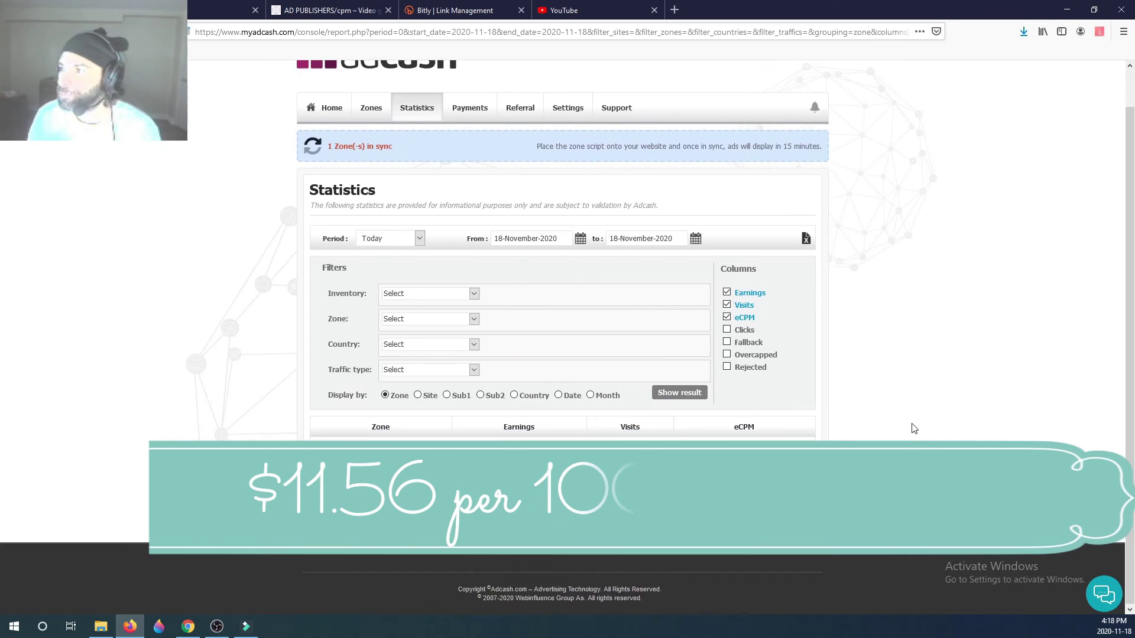
{"action": "scroll", "coordinate": [912, 427], "scroll_direction": "up", "scroll_amount": 1}
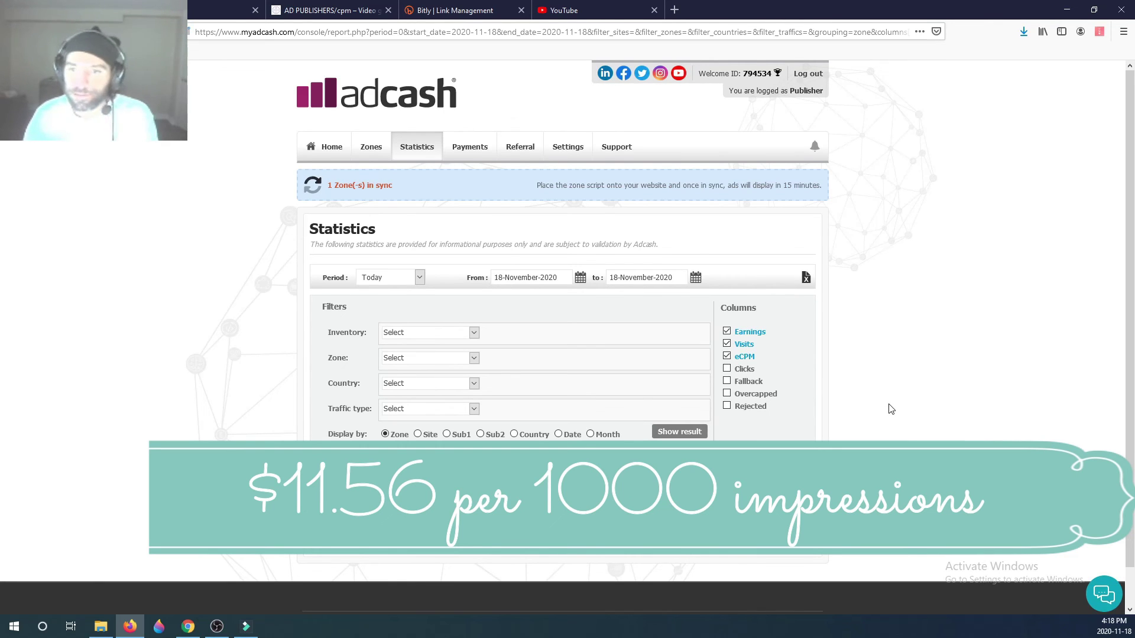
{"action": "scroll", "coordinate": [892, 409], "scroll_direction": "down", "scroll_amount": 1}
{"action": "scroll", "coordinate": [895, 409], "scroll_direction": "up", "scroll_amount": 1}
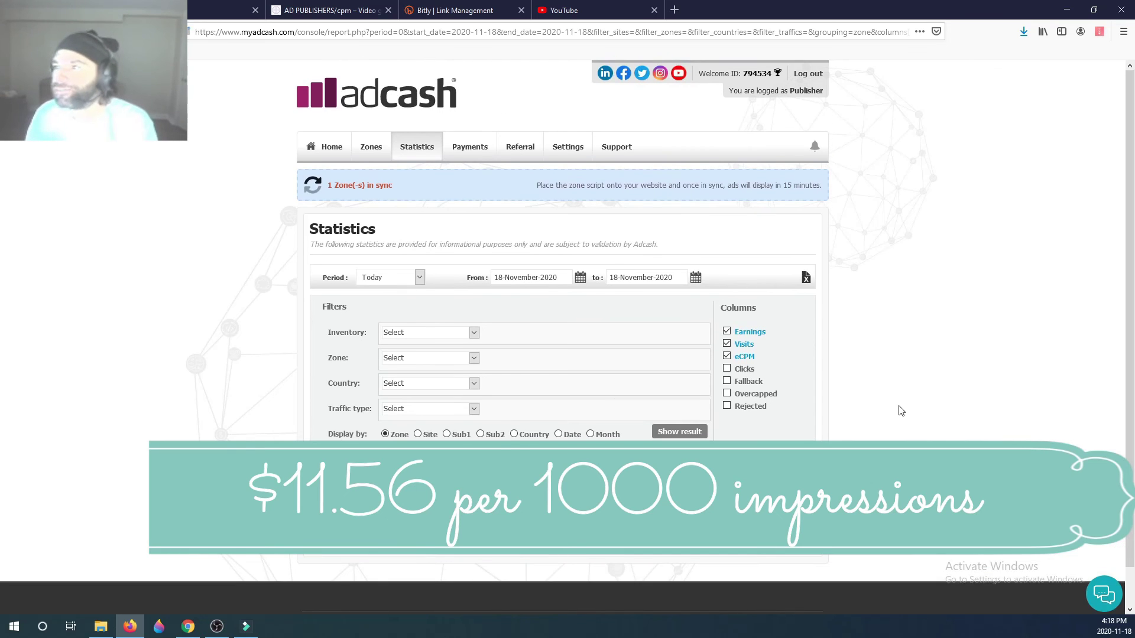
{"action": "scroll", "coordinate": [901, 410], "scroll_direction": "down", "scroll_amount": 1}
{"action": "scroll", "coordinate": [906, 408], "scroll_direction": "up", "scroll_amount": 1}
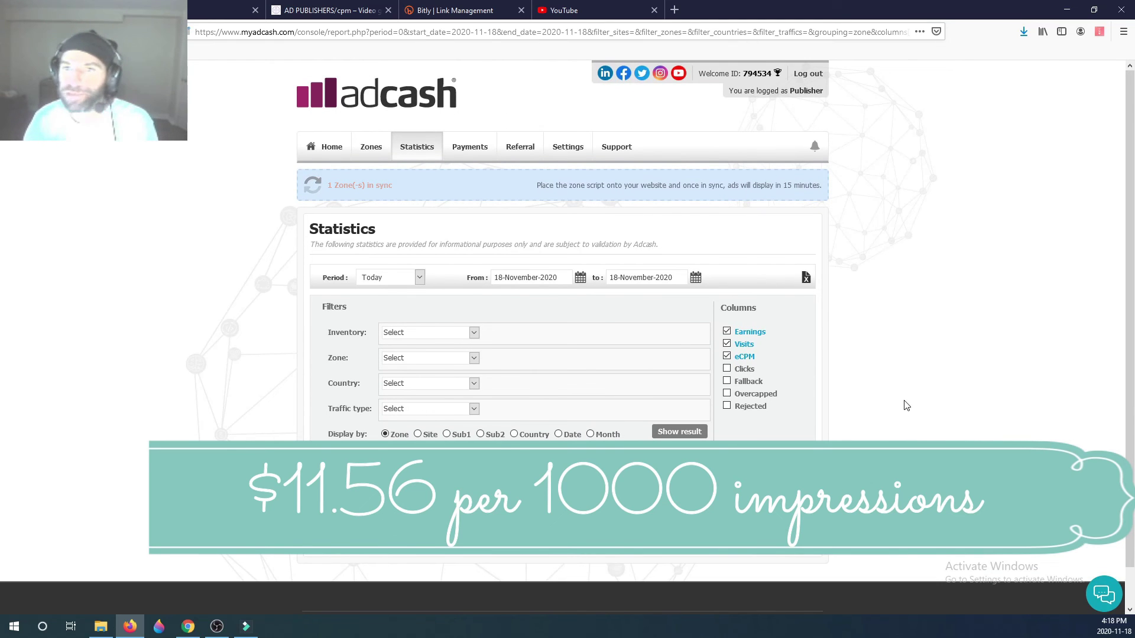